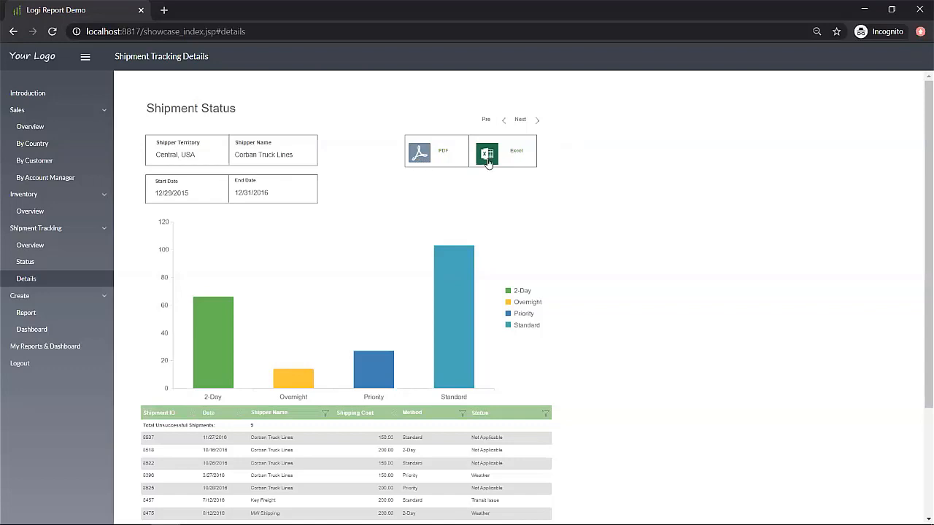
- Page forward and back in the Shipment Status report, and export it to PDF to view the downloaded file
{"action": "left_click", "coordinate": [537, 122]}
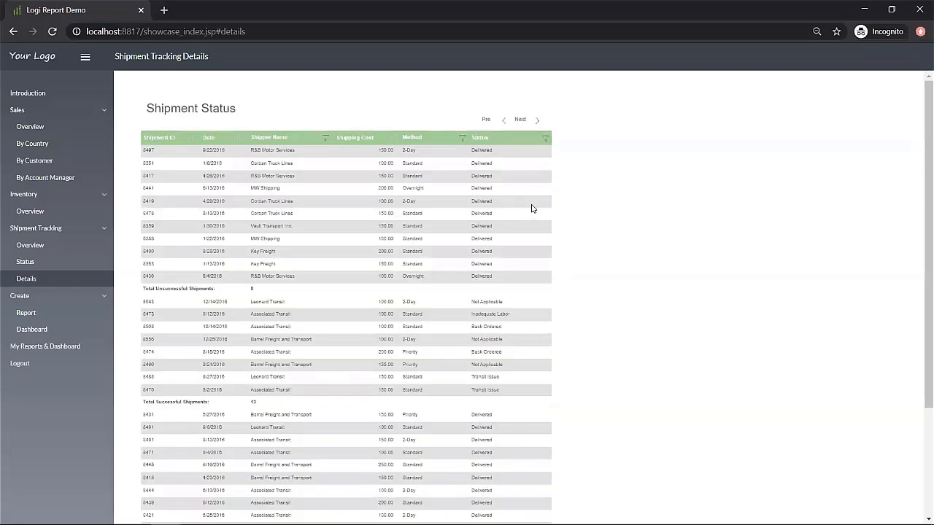
{"action": "left_click", "coordinate": [503, 122]}
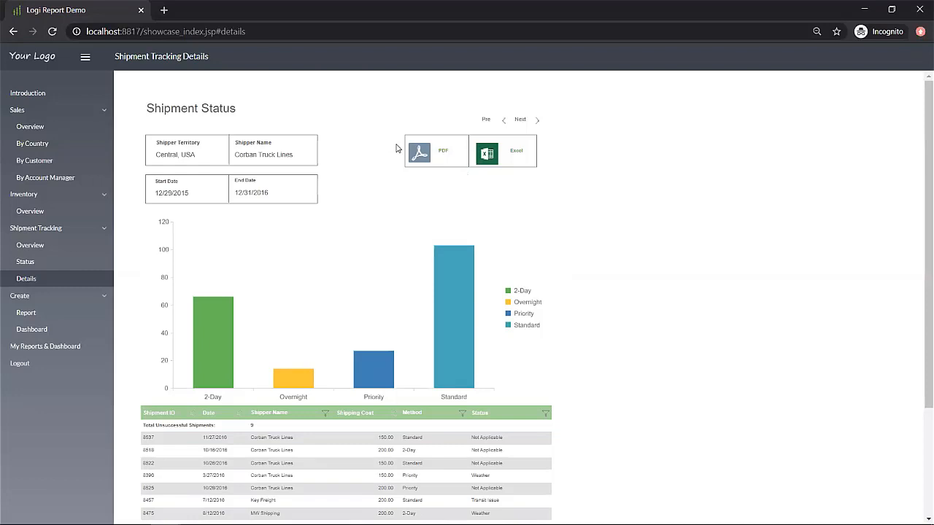
{"action": "left_click", "coordinate": [424, 158]}
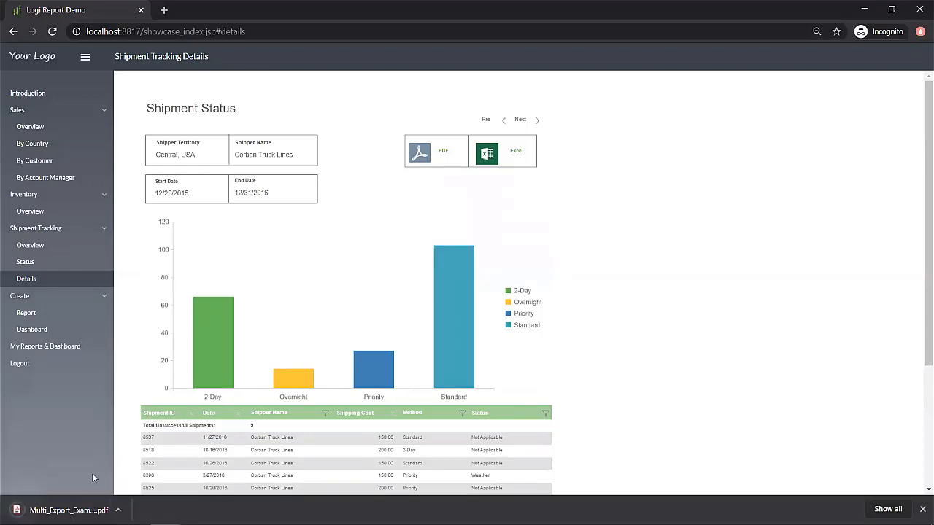
{"action": "left_click", "coordinate": [74, 510]}
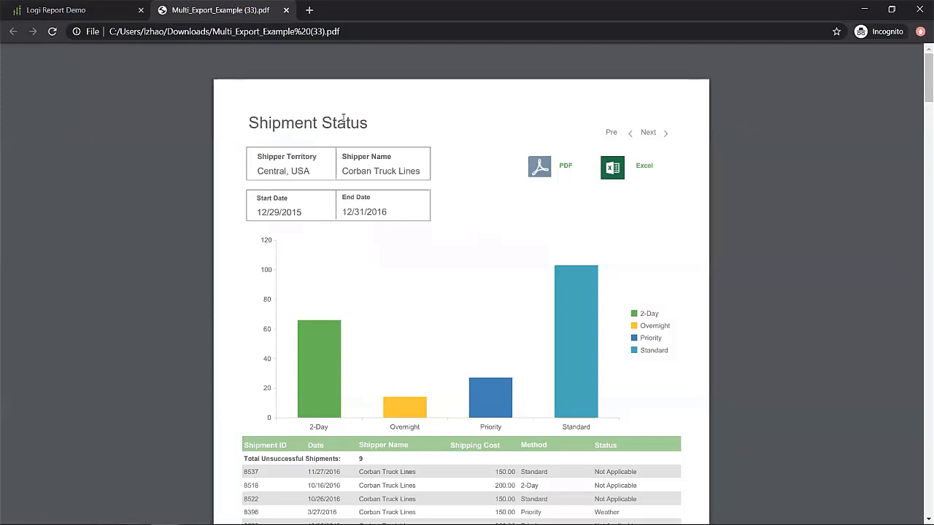
{"action": "left_click", "coordinate": [286, 11]}
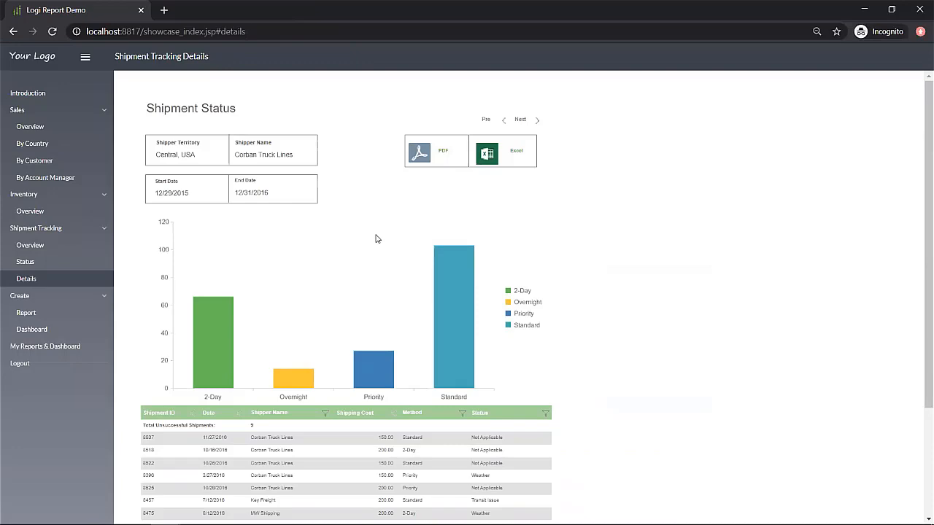
- Switch to Logi Report Designer, set Export to Excel and Export to PDF to false for the page header's Pre/Next labels and arrow buttons, and save
{"action": "key", "text": "alt+Tab"}
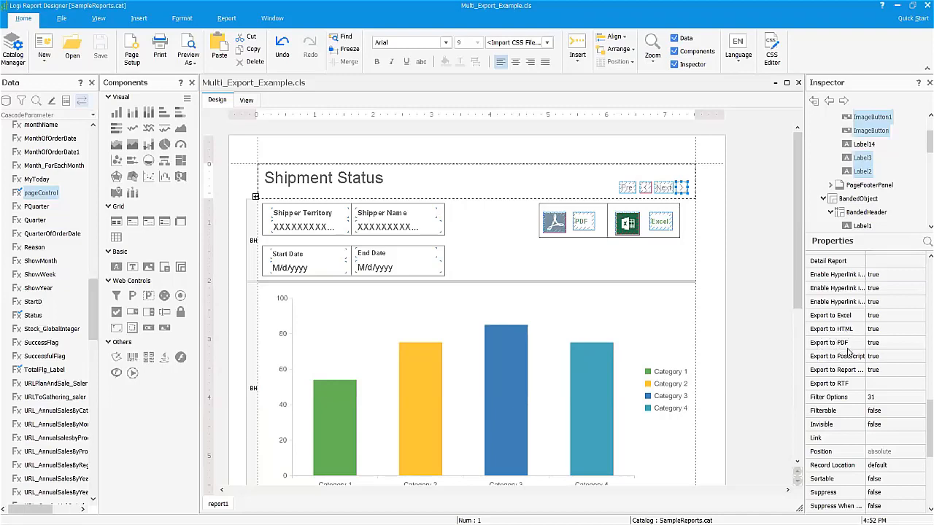
{"action": "left_click", "coordinate": [897, 319]}
{"action": "left_click", "coordinate": [909, 316]}
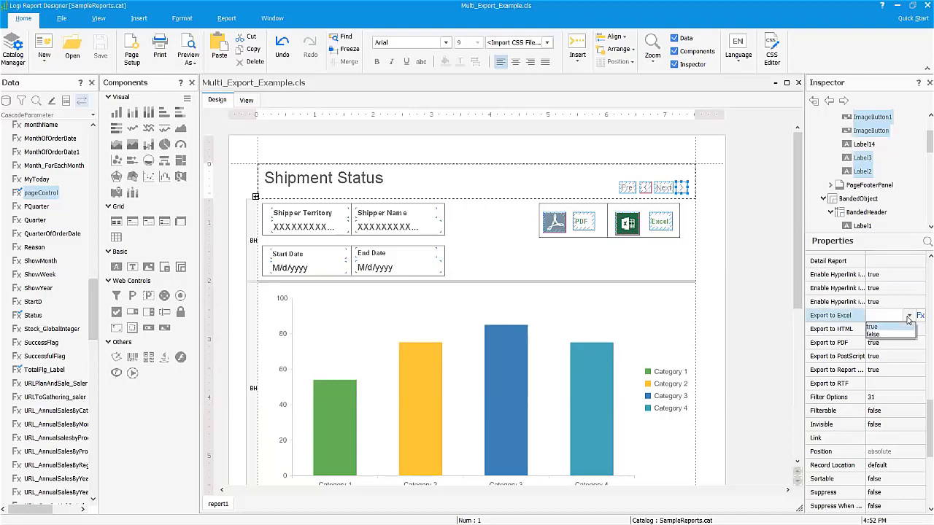
{"action": "left_click", "coordinate": [886, 335]}
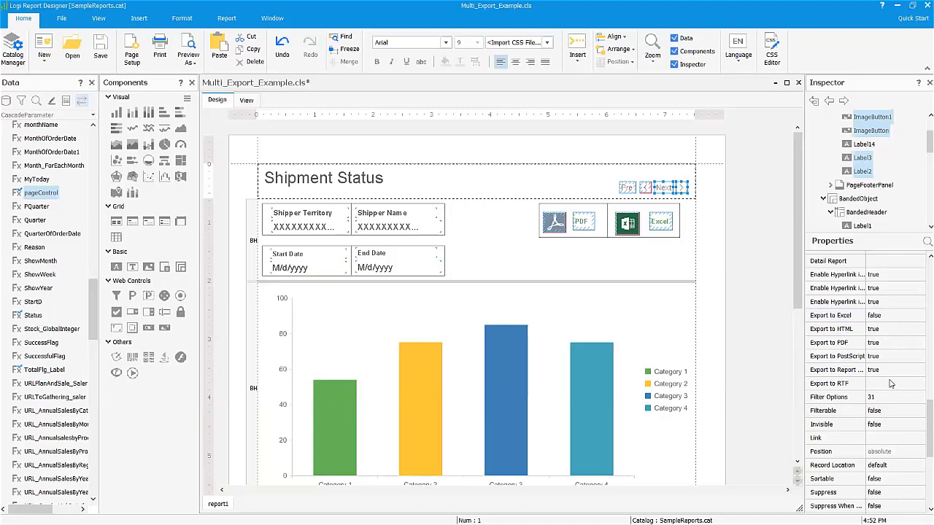
{"action": "left_click", "coordinate": [884, 345]}
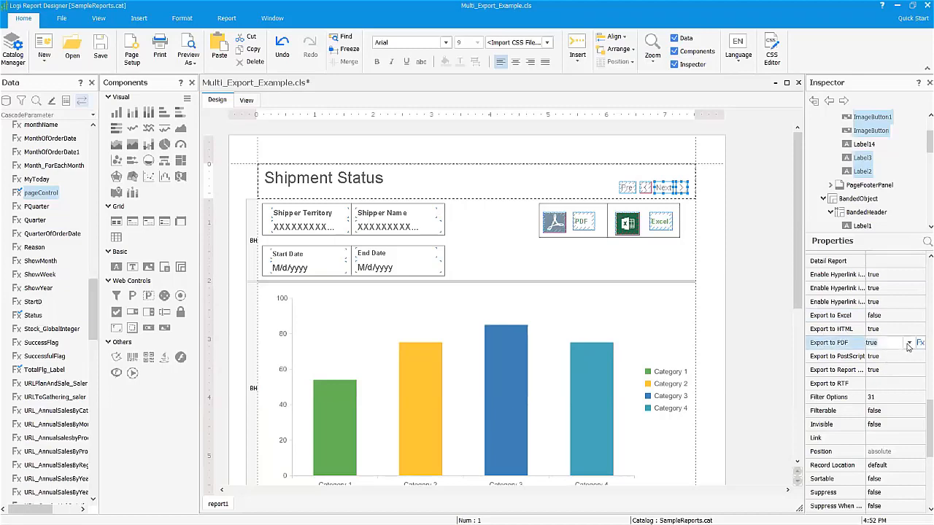
{"action": "left_click", "coordinate": [909, 342]}
{"action": "left_click", "coordinate": [890, 362]}
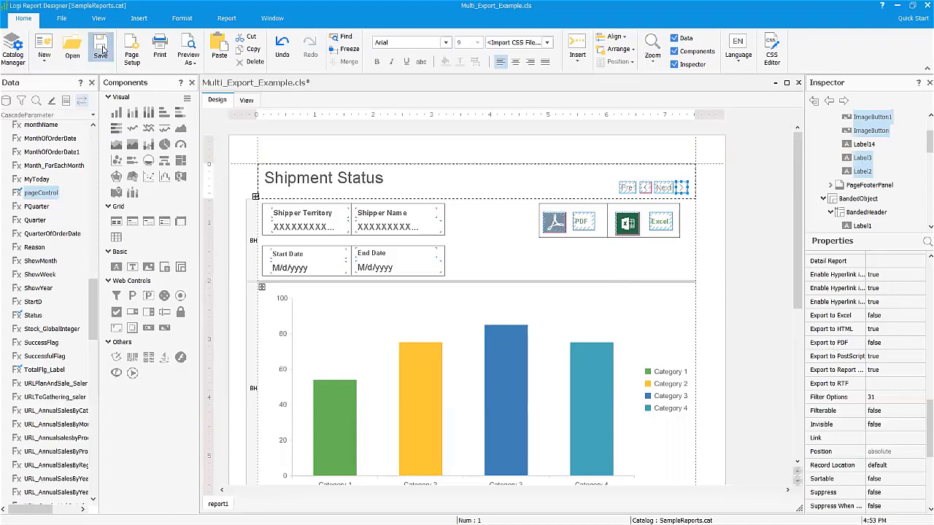
{"action": "left_click", "coordinate": [103, 51]}
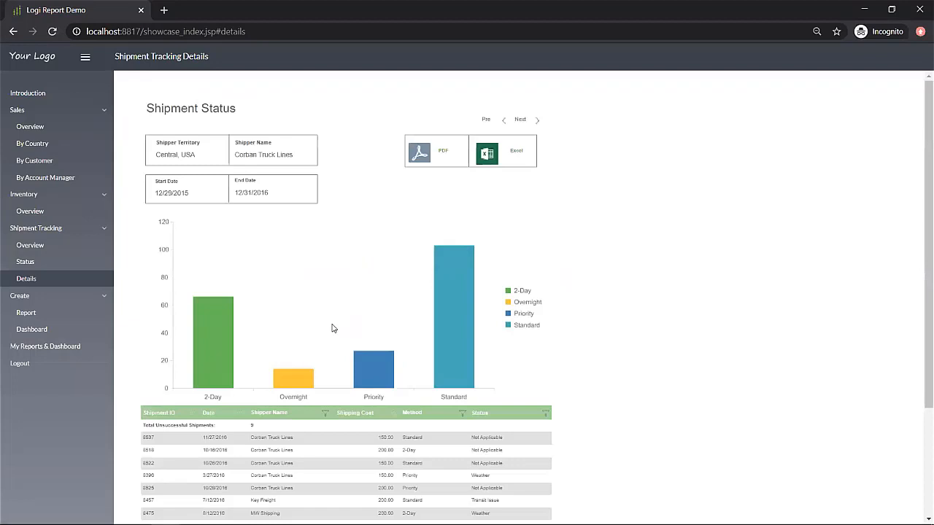
- Switch to the browser demo, export the report to PDF again, and check the page header in the downloaded file
{"action": "left_click", "coordinate": [413, 160]}
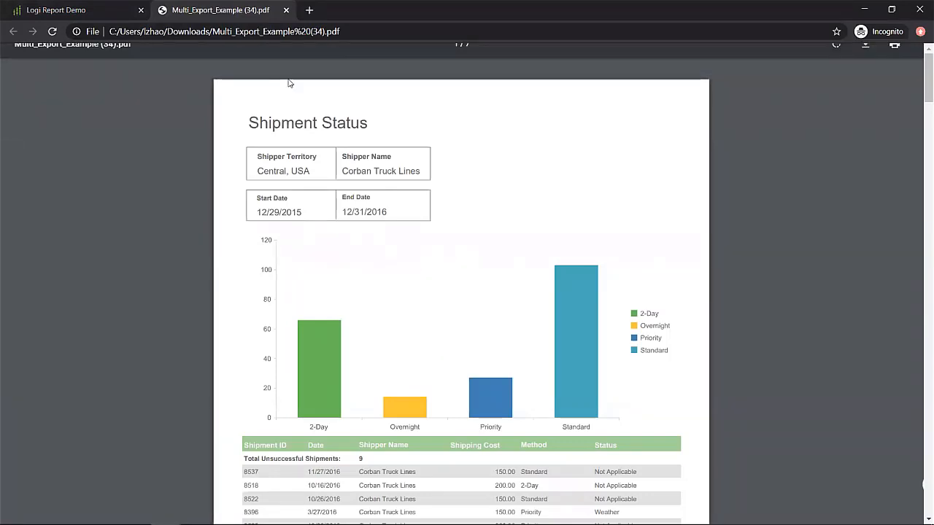
{"action": "left_click", "coordinate": [289, 15]}
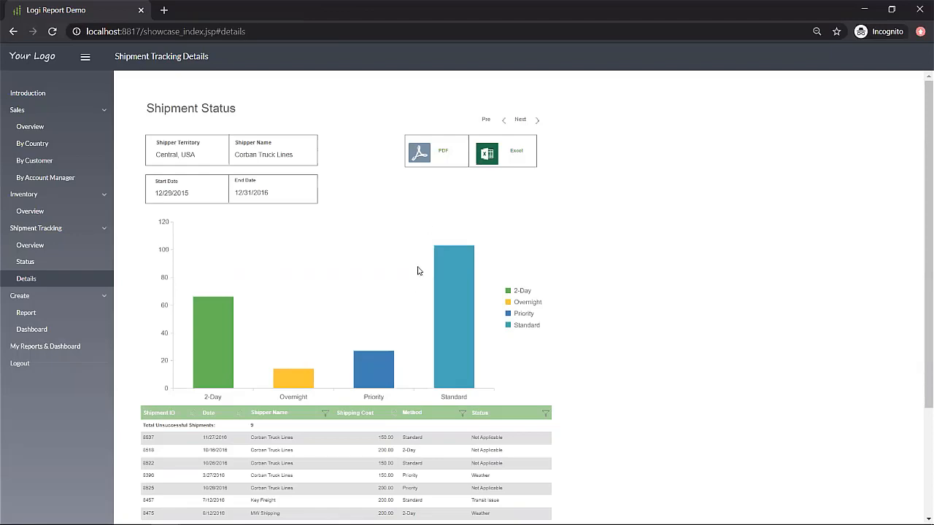
- Compare the shipment table's column headings on the first and second pages of the web report
{"action": "scroll", "coordinate": [538, 363], "scroll_direction": "down", "scroll_amount": 1}
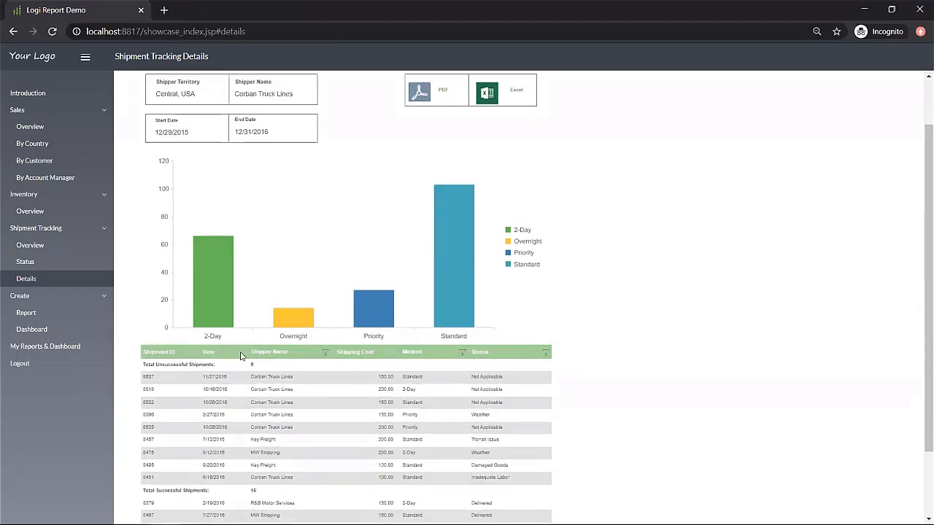
{"action": "scroll", "coordinate": [463, 199], "scroll_direction": "up", "scroll_amount": 1}
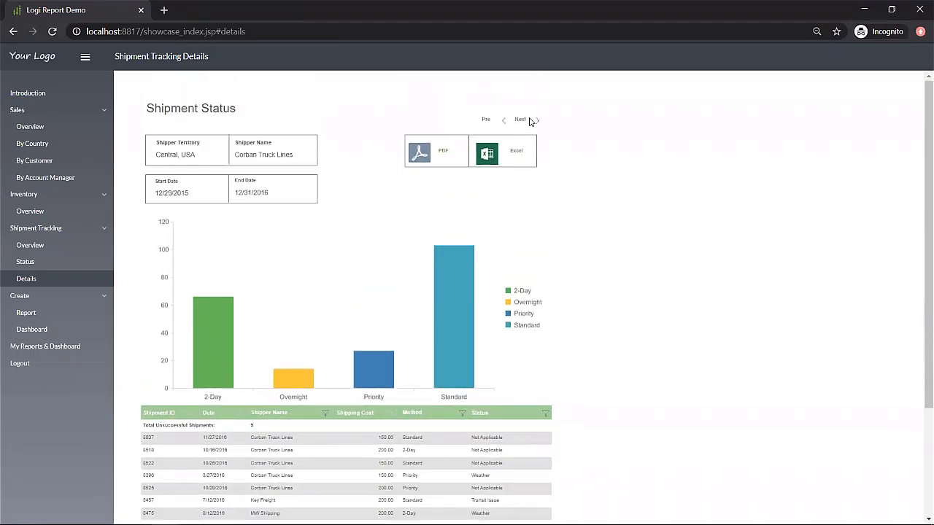
{"action": "left_click", "coordinate": [537, 121]}
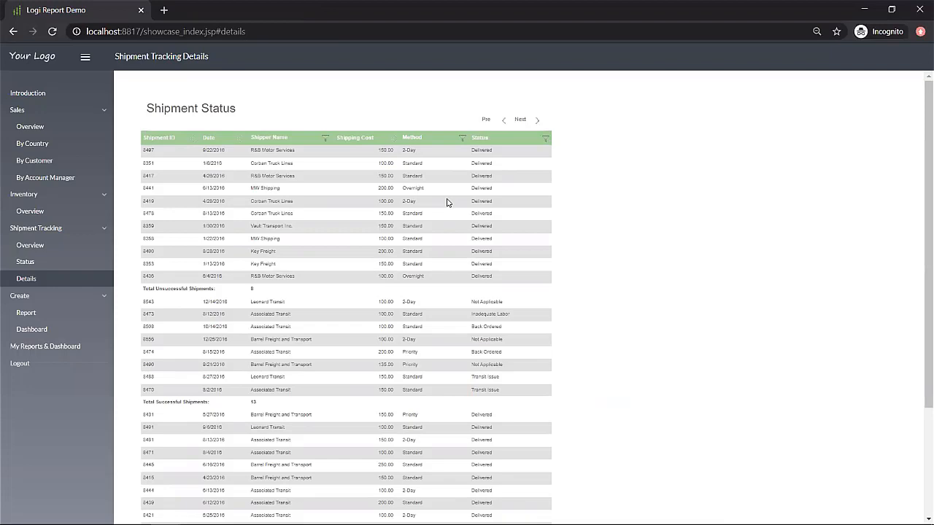
{"action": "left_click", "coordinate": [504, 121]}
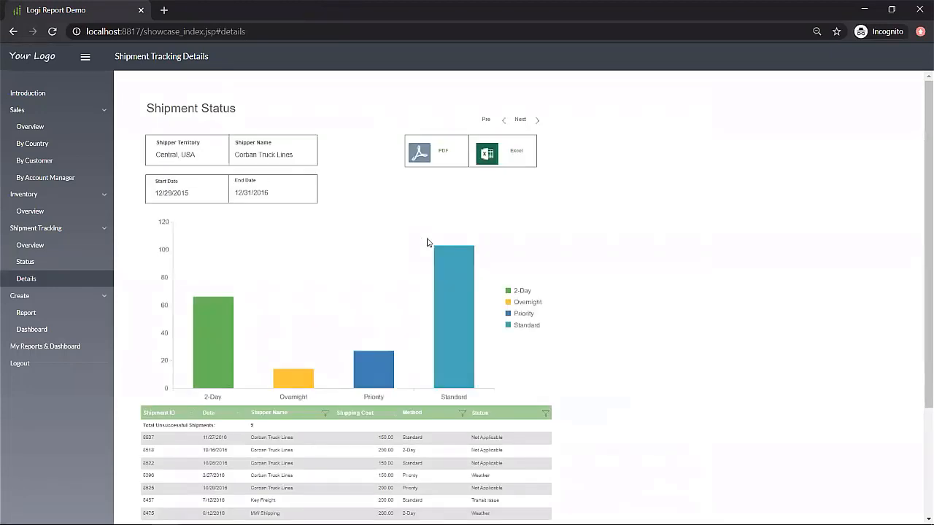
- Export the report to PDF once more and examine the table's column headings on the second page
{"action": "left_click", "coordinate": [420, 153]}
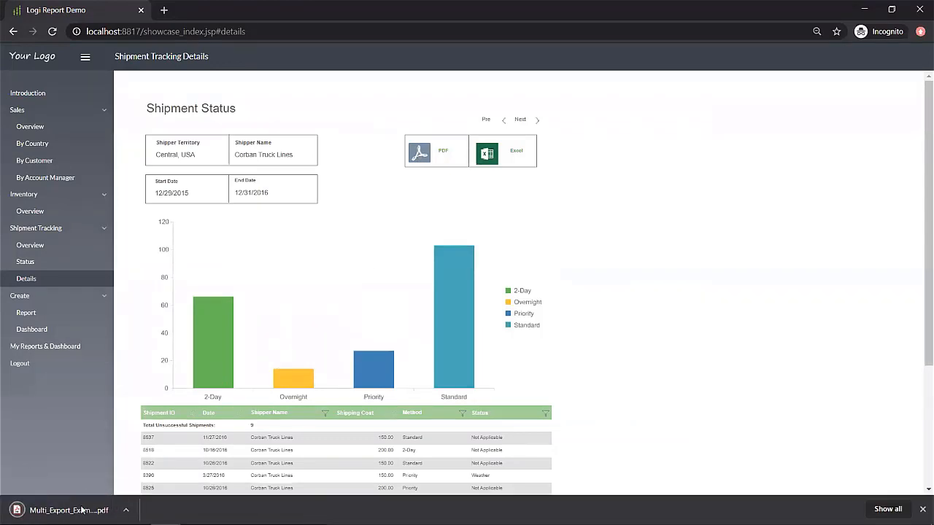
{"action": "left_click", "coordinate": [66, 510]}
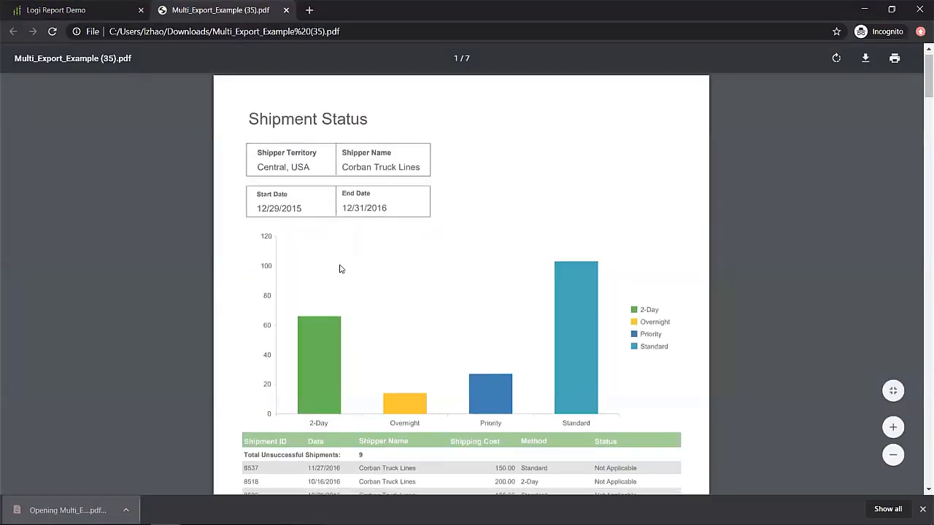
{"action": "scroll", "coordinate": [339, 269], "scroll_direction": "down", "scroll_amount": 7}
{"action": "scroll", "coordinate": [284, 213], "scroll_direction": "down", "scroll_amount": 3}
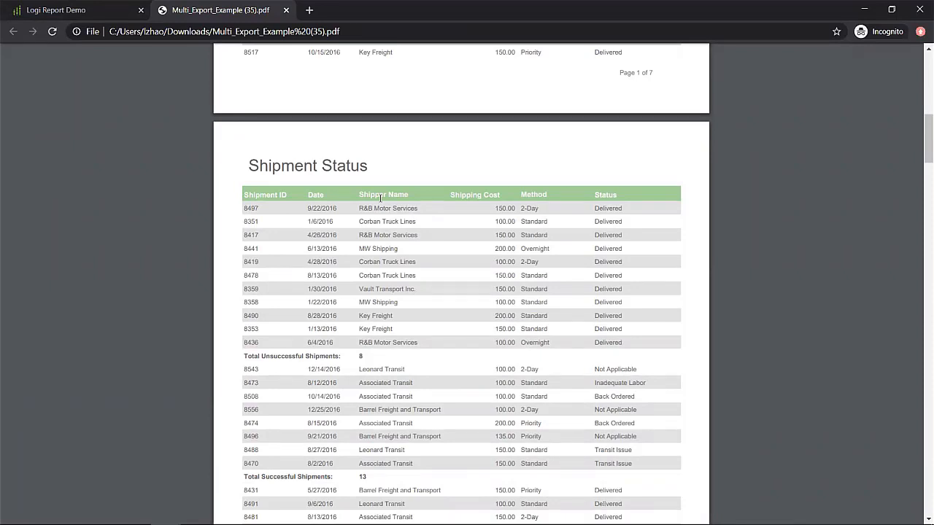
{"action": "left_click", "coordinate": [286, 10]}
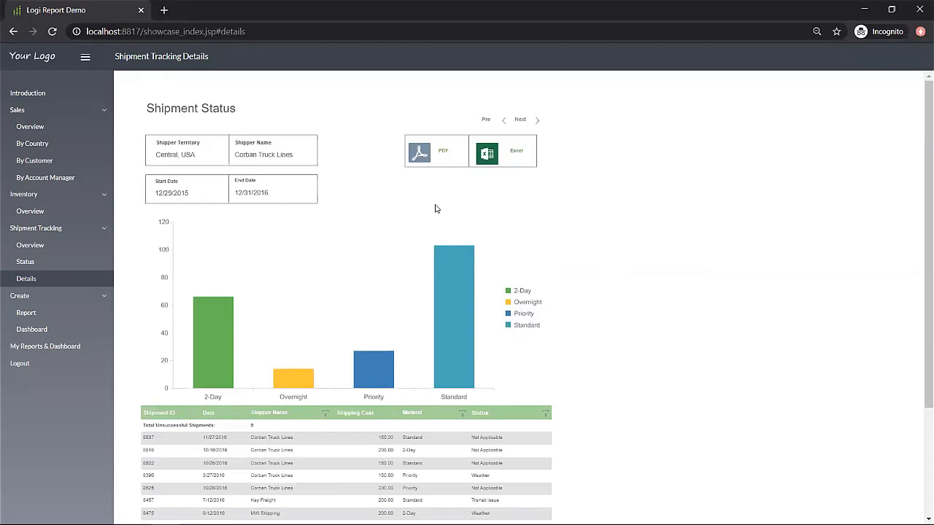
- Switch to Logi Report Designer and examine the export properties of the page header panel around the Shipment Status title
{"action": "key", "text": "alt+Tab"}
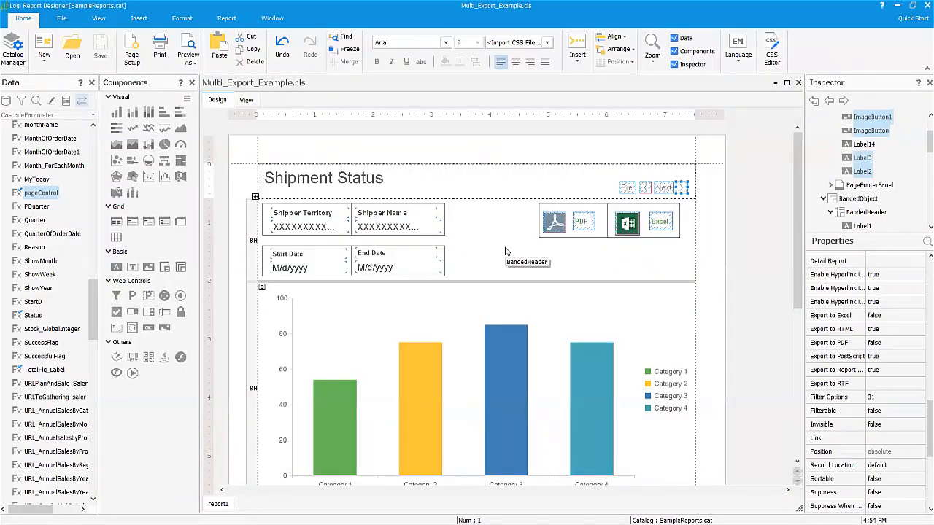
{"action": "left_click", "coordinate": [473, 184]}
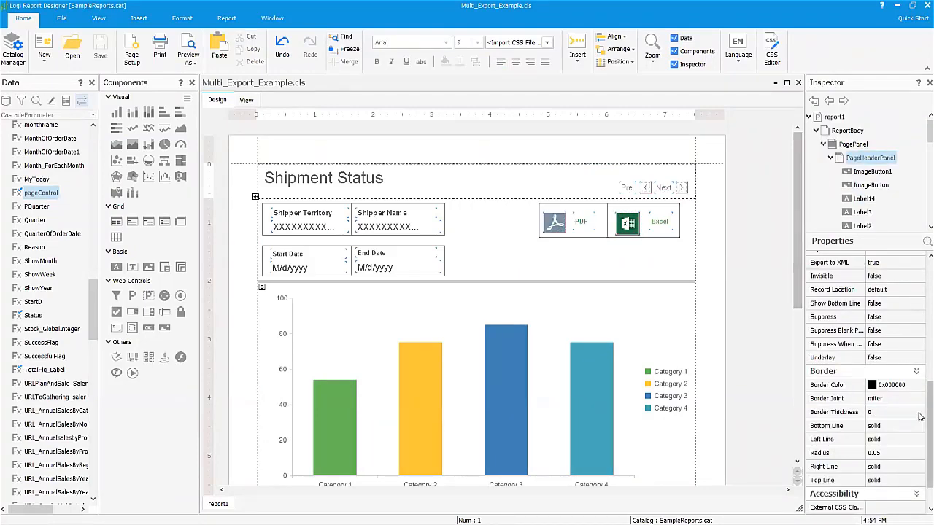
{"action": "scroll", "coordinate": [919, 417], "scroll_direction": "up", "scroll_amount": 4}
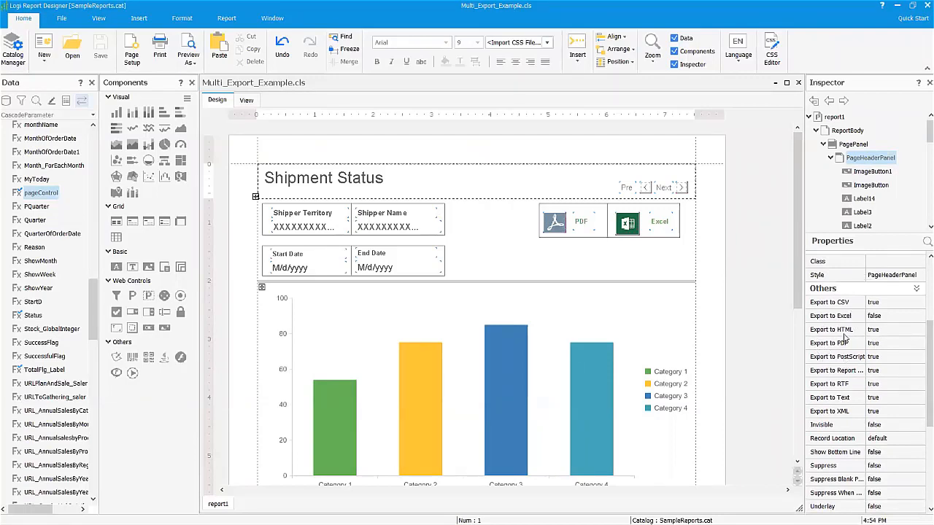
{"action": "mouse_move", "coordinate": [838, 322]}
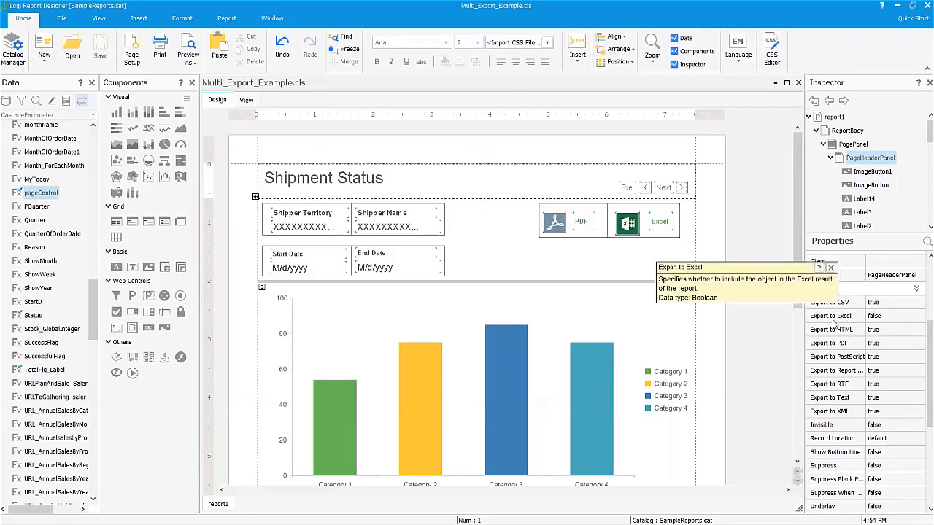
- Set the Export to Excel property of the shipment table's banded page header to the pageControl formula
{"action": "scroll", "coordinate": [730, 385], "scroll_direction": "down", "scroll_amount": 3}
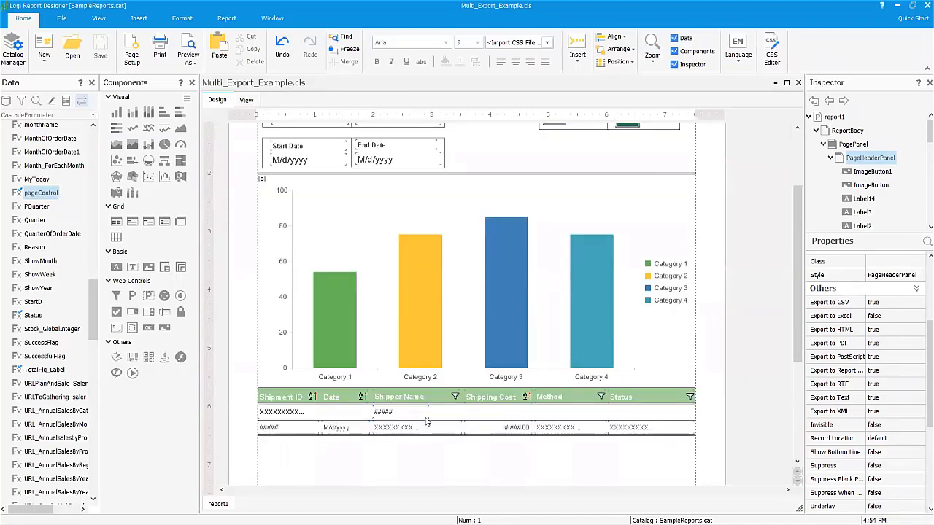
{"action": "left_click", "coordinate": [276, 398]}
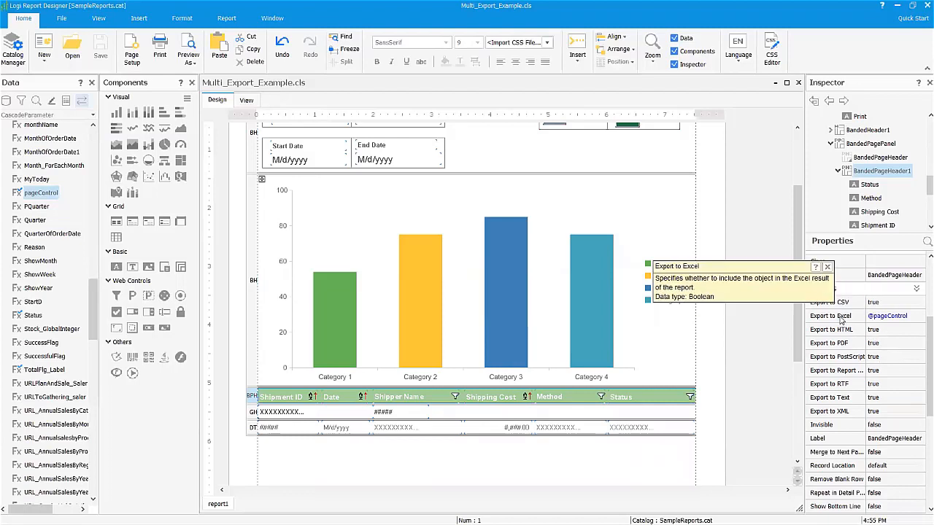
{"action": "left_click", "coordinate": [909, 316]}
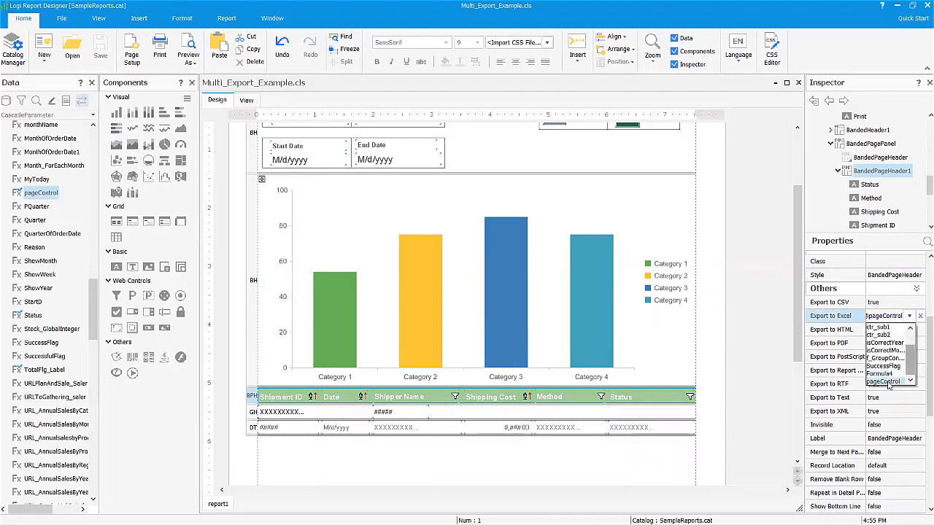
{"action": "left_click", "coordinate": [888, 382]}
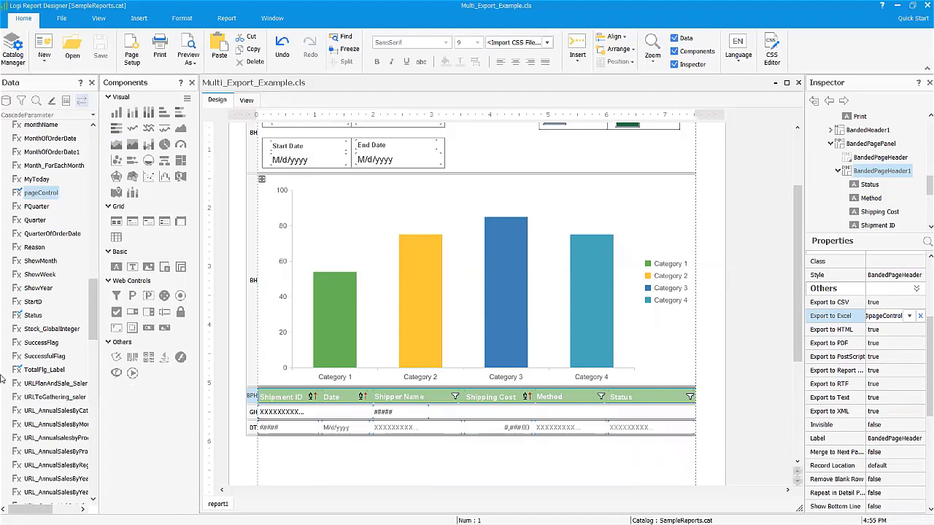
- Open the pageControl formula in the Formula Editor, examine its page number condition and return values, and close the editor
{"action": "scroll", "coordinate": [53, 367], "scroll_direction": "down", "scroll_amount": 1}
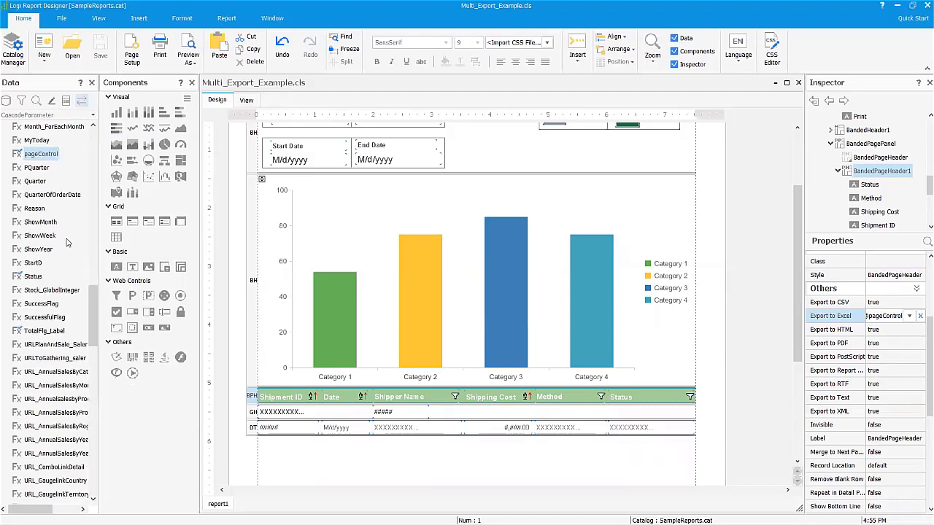
{"action": "right_click", "coordinate": [51, 158]}
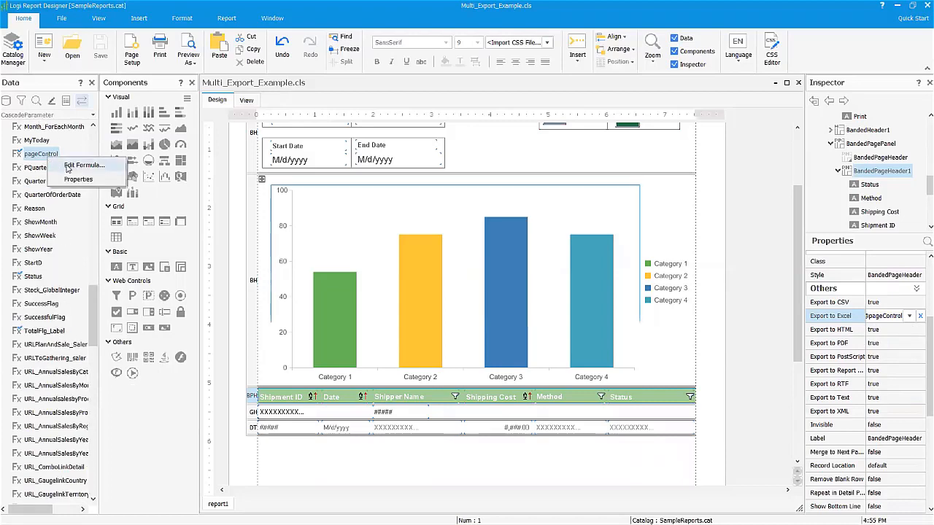
{"action": "left_click", "coordinate": [67, 169]}
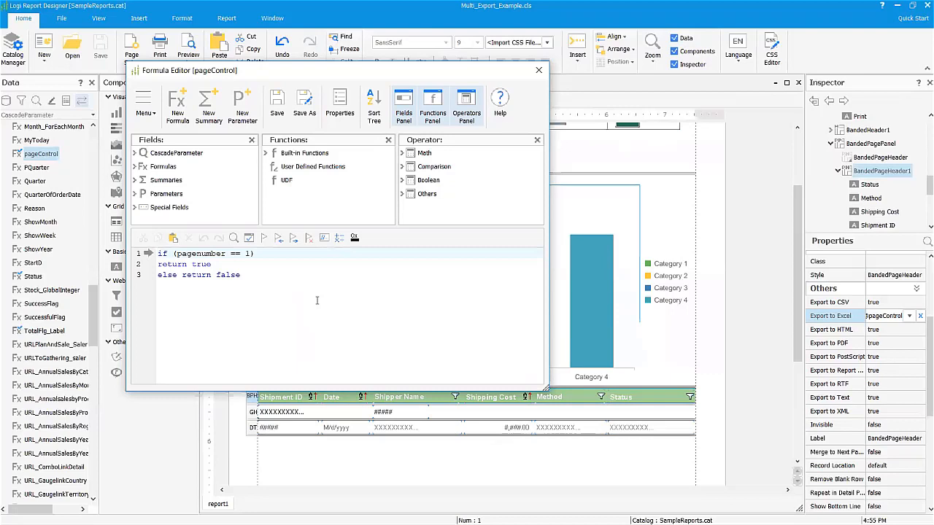
{"action": "left_click_drag", "start_coordinate": [192, 264], "coordinate": [216, 265]}
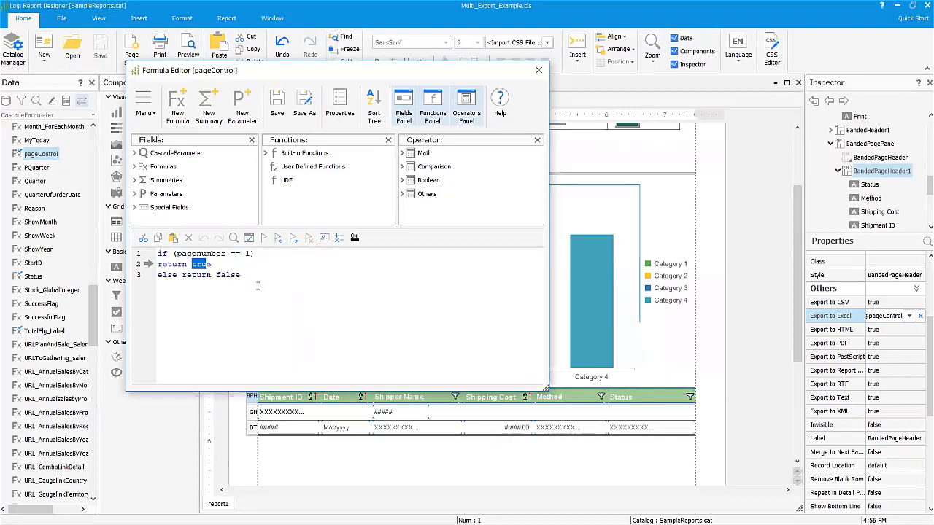
{"action": "left_click", "coordinate": [537, 73]}
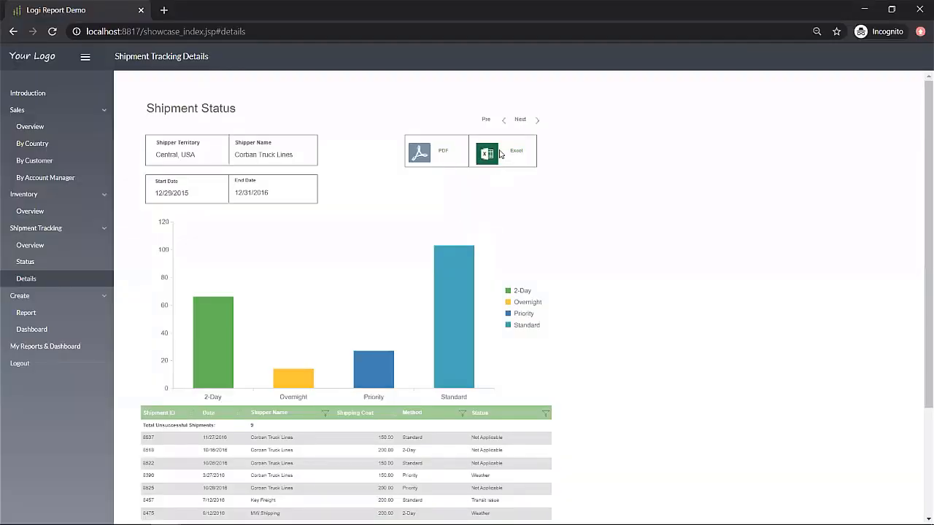
- Export the Shipment Status report to Excel, open the downloaded file, and examine the header area, chart and table rows
{"action": "left_click", "coordinate": [488, 153]}
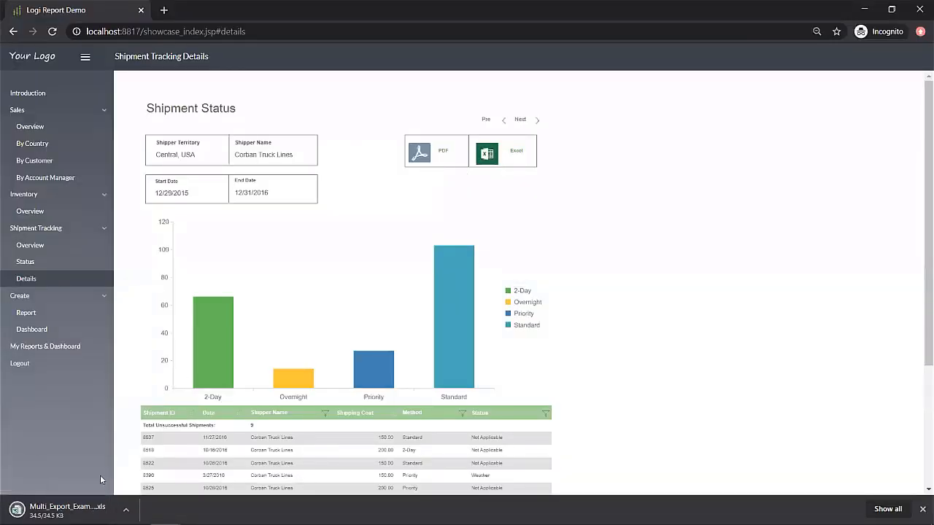
{"action": "left_click", "coordinate": [87, 504]}
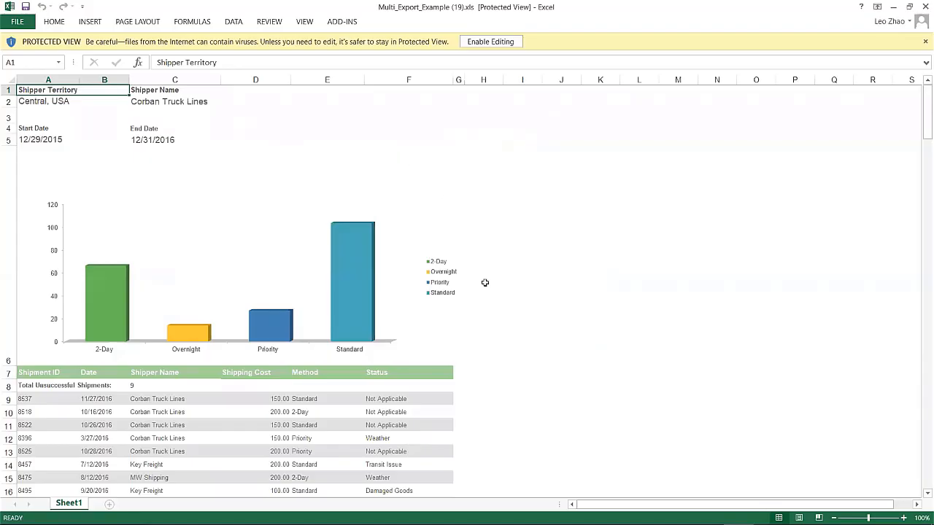
{"action": "scroll", "coordinate": [487, 326], "scroll_direction": "down", "scroll_amount": 11}
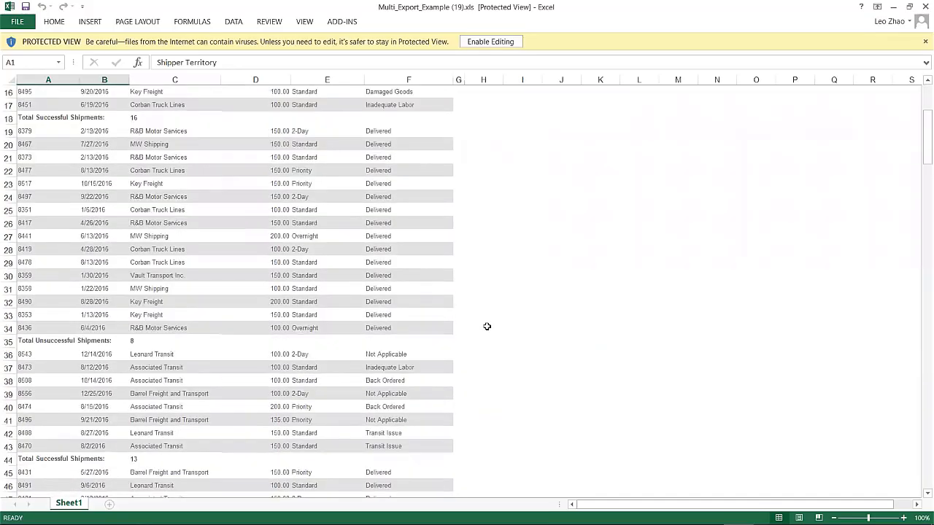
{"action": "scroll", "coordinate": [486, 326], "scroll_direction": "down", "scroll_amount": 5}
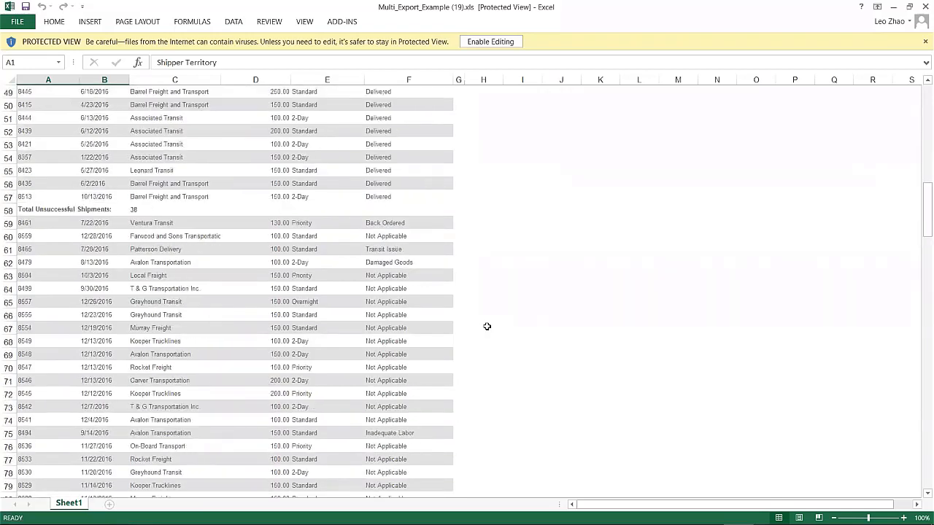
{"action": "scroll", "coordinate": [487, 326], "scroll_direction": "up", "scroll_amount": 15}
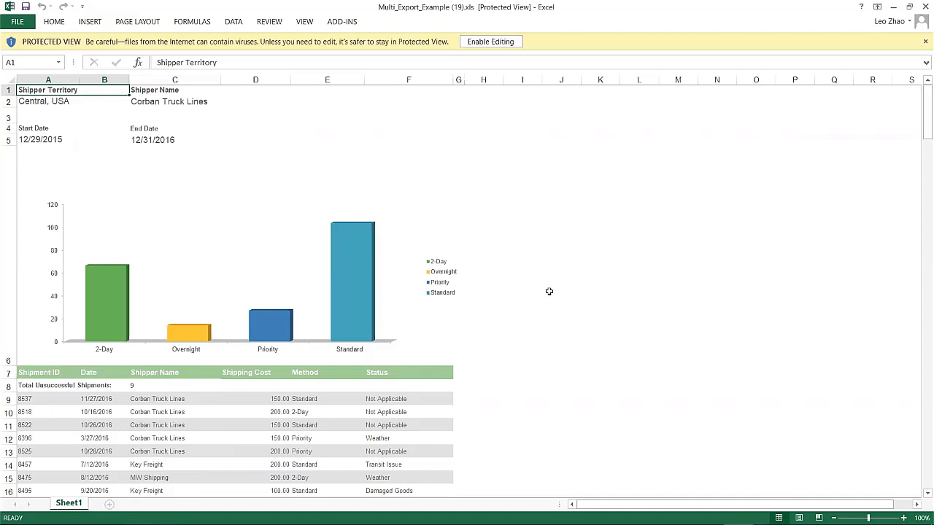
- Enable editing in the exported workbook and change the shipment chart to a Clustered Bar chart
{"action": "left_click", "coordinate": [495, 43]}
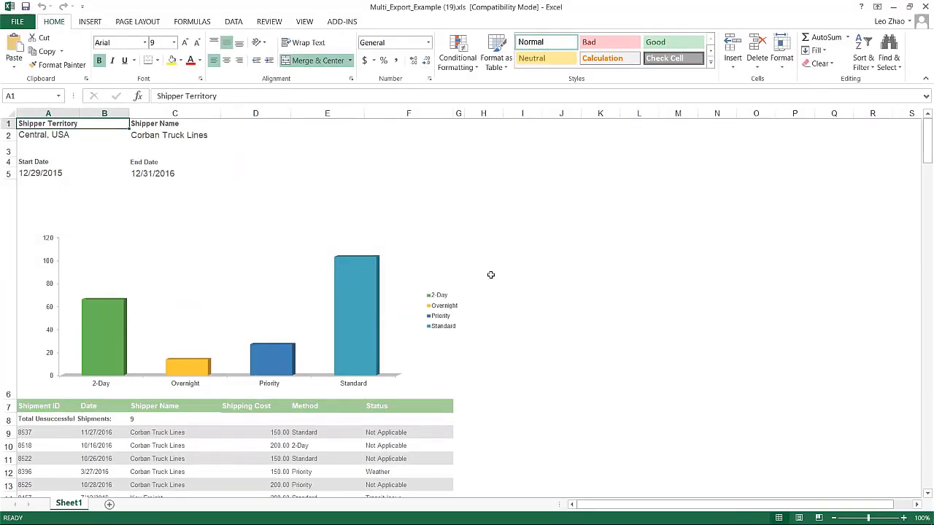
{"action": "right_click", "coordinate": [409, 294]}
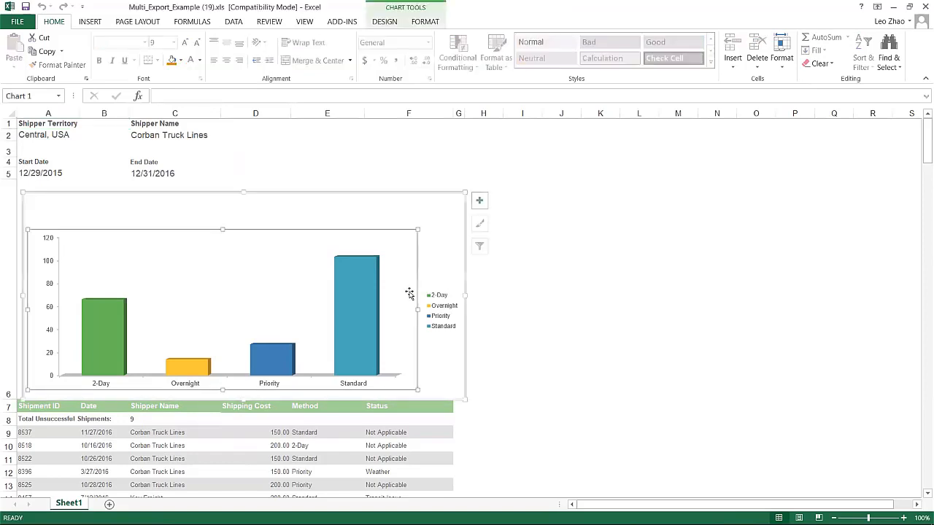
{"action": "left_click", "coordinate": [438, 330]}
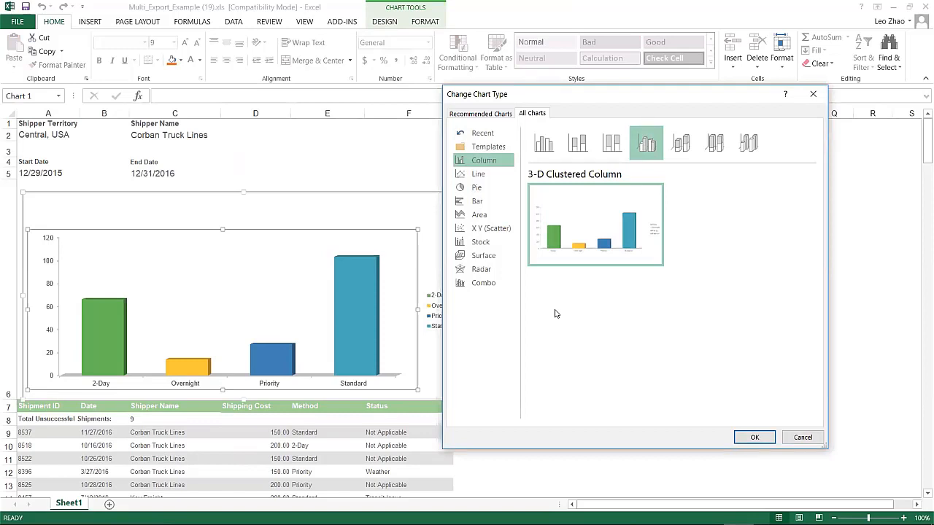
{"action": "left_click", "coordinate": [495, 202]}
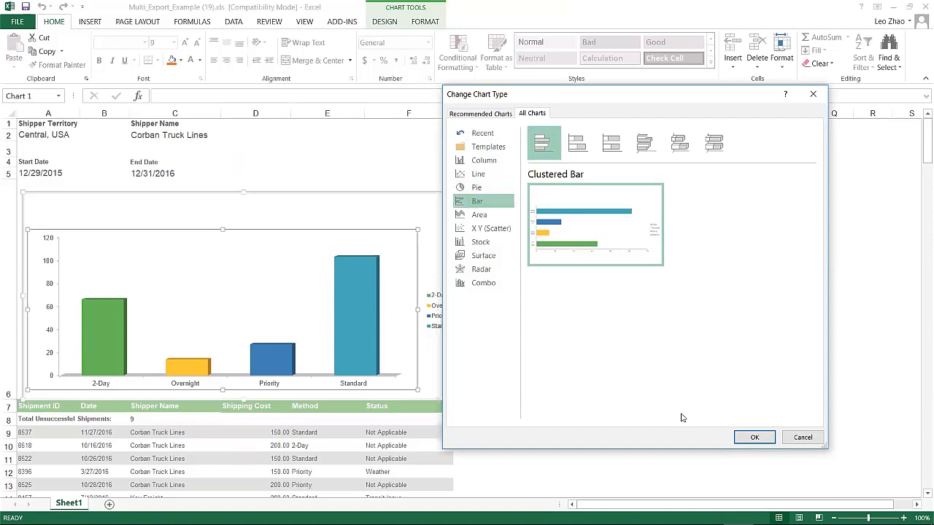
{"action": "left_click", "coordinate": [755, 437]}
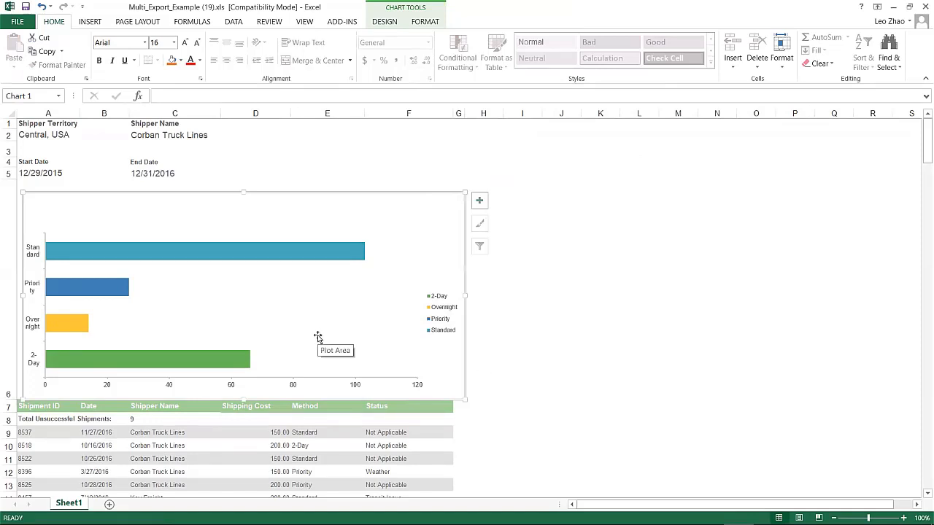
- Examine the formula and referenced cell range behind the first Total Unsuccessful Shipments value in cell C8
{"action": "left_click", "coordinate": [133, 419]}
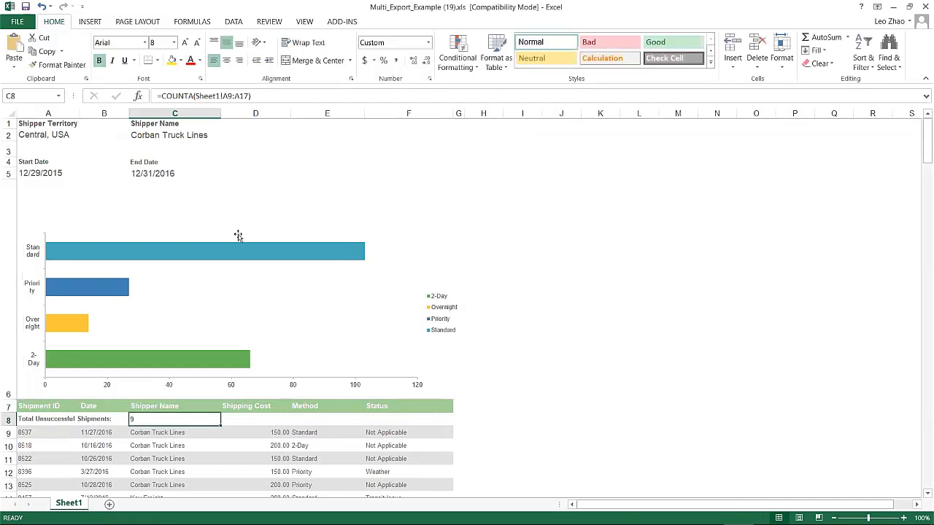
{"action": "left_click", "coordinate": [257, 96]}
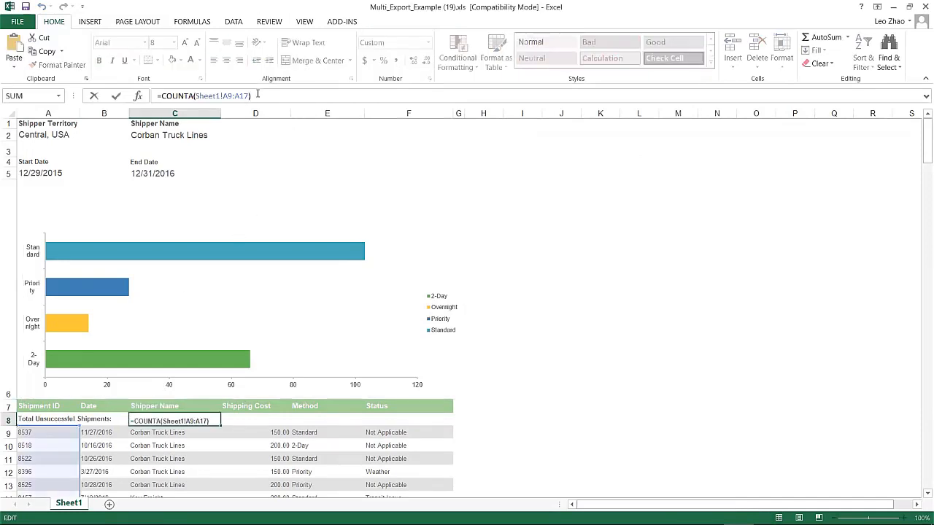